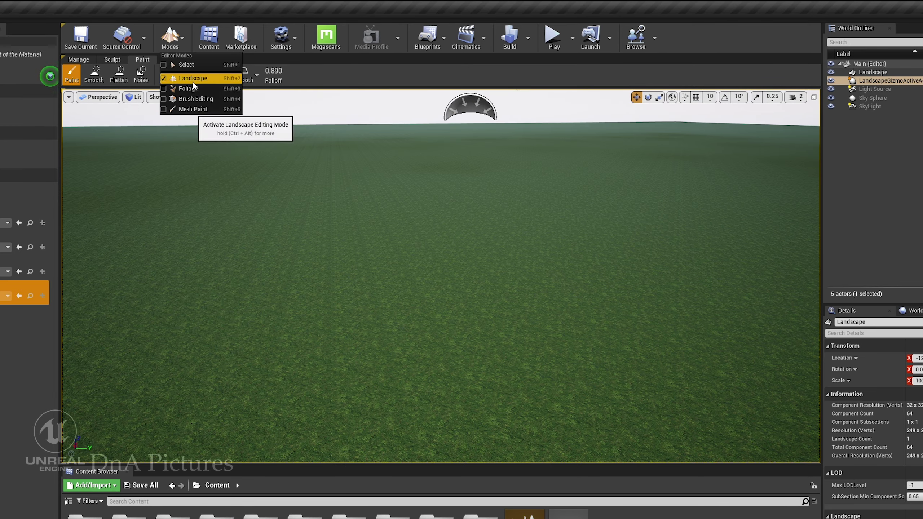
Step: Switch the editor to Foliage mode to paint conifer trees across the landscape
left_click(192, 88)
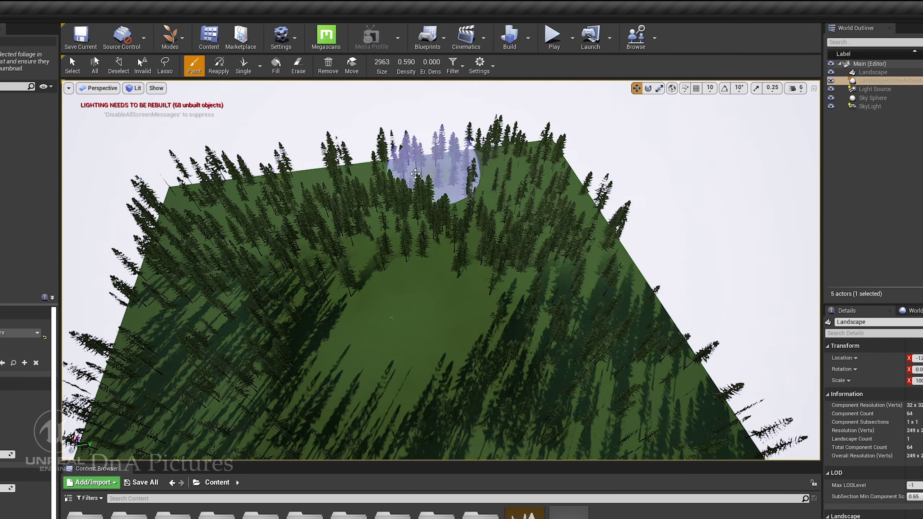
Step: Switch the editor from Foliage to Landscape mode using the Modes list
left_click(170, 36)
left_click(188, 79)
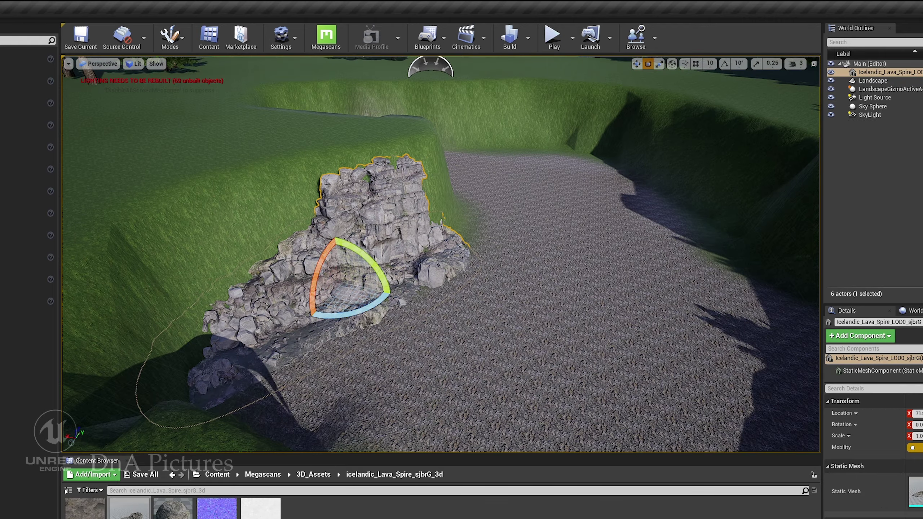
Step: Turn the viewport toward the trees and sun around the basin
right_click_drag(486, 292, 472, 284)
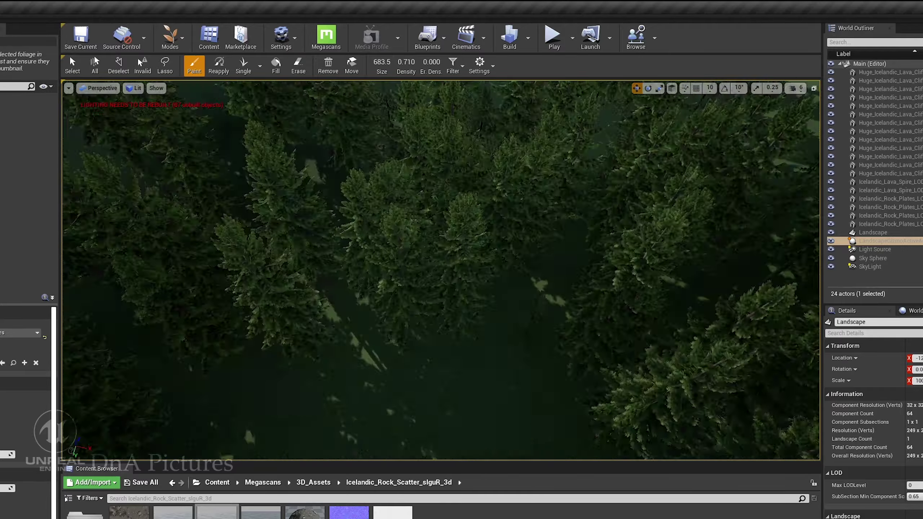
Step: Switch to Landscape editing mode to smooth the ground near the basin
key("shift+3")
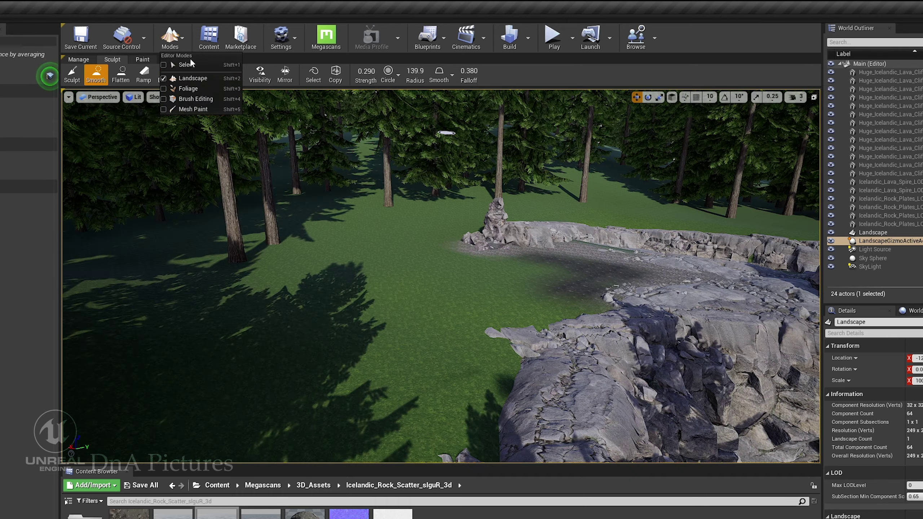
Step: In Select mode, Alt-drag duplicates of the rock plate to fill gaps along the basin rim
left_click(186, 65)
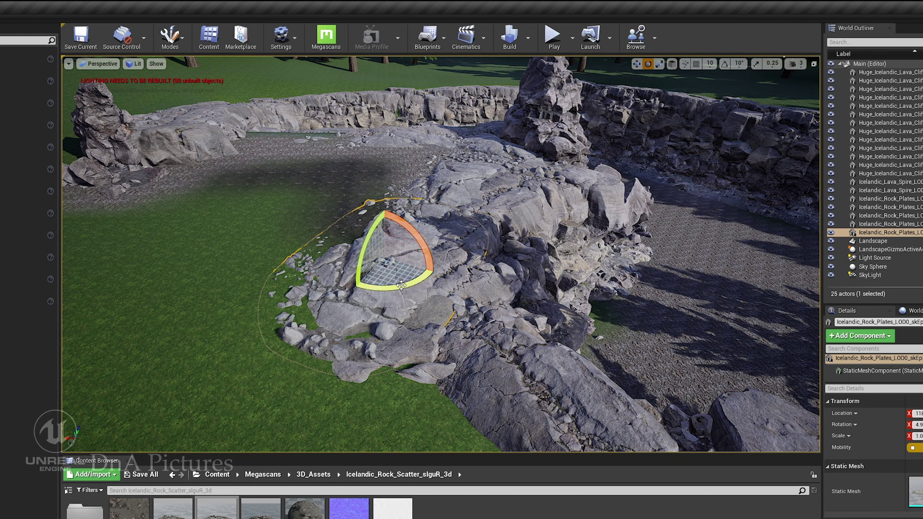
key("w")
mouse_move(402, 285)
left_mouse_down("alt")
mouse_move(503, 319)
mouse_move(423, 338)
left_mouse_up("alt")
key("e")
key("w")
key("f")
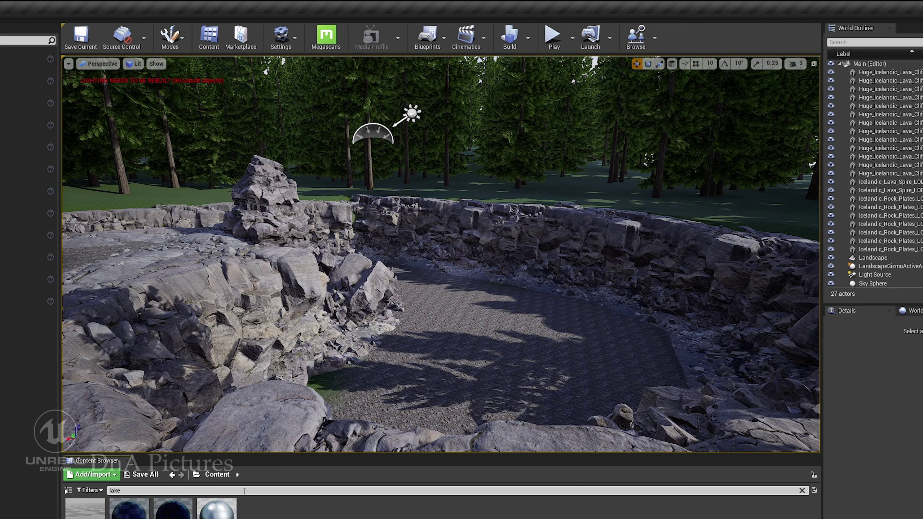
Step: Place BP_LakeWater in the basin, scale it, and raise its Shore Depth and Water Height
mouse_move(85, 509)
left_mouse_down()
mouse_move(396, 340)
mouse_move(603, 389)
left_mouse_up()
key("r")
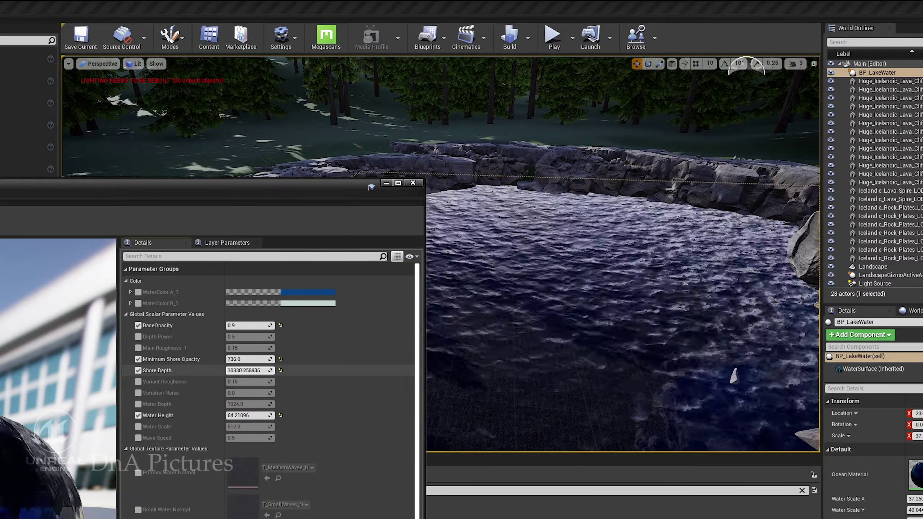
left_click_drag(250, 370, 269, 370)
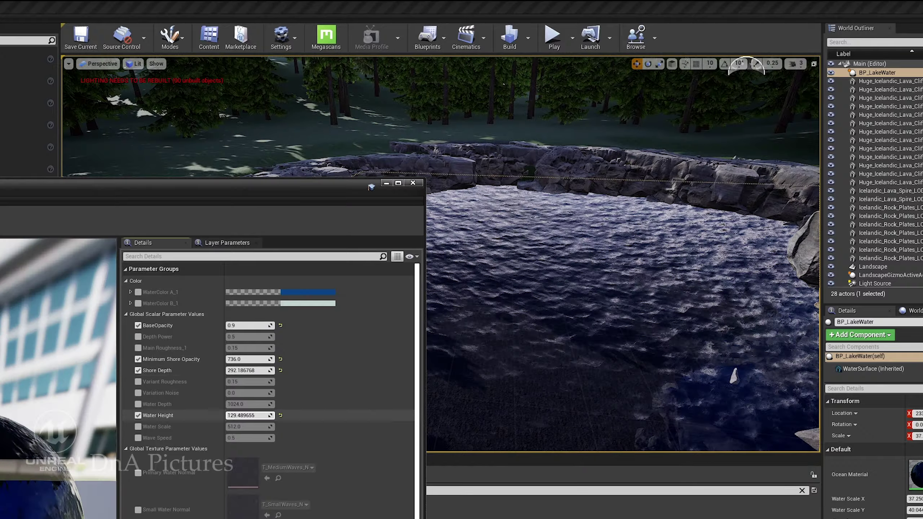
left_click_drag(254, 415, 279, 415)
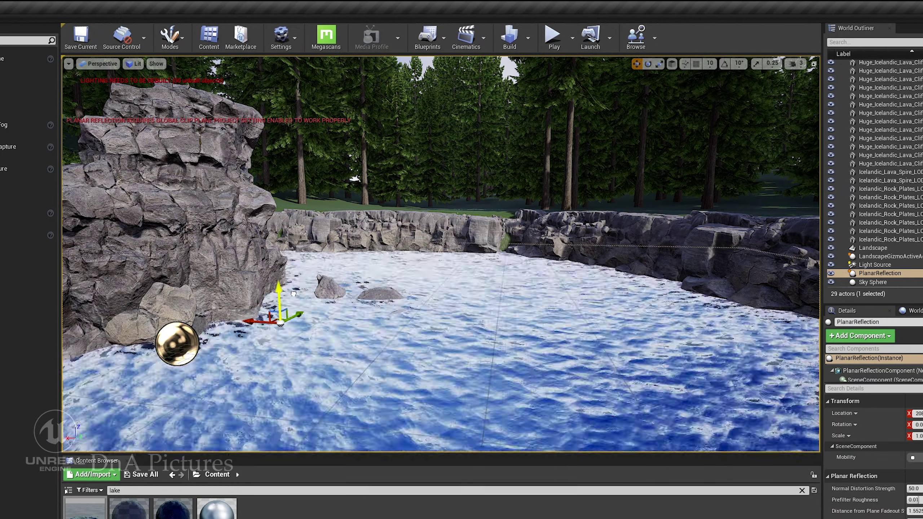
Step: Delete the Planar Reflection actor
key("Delete")
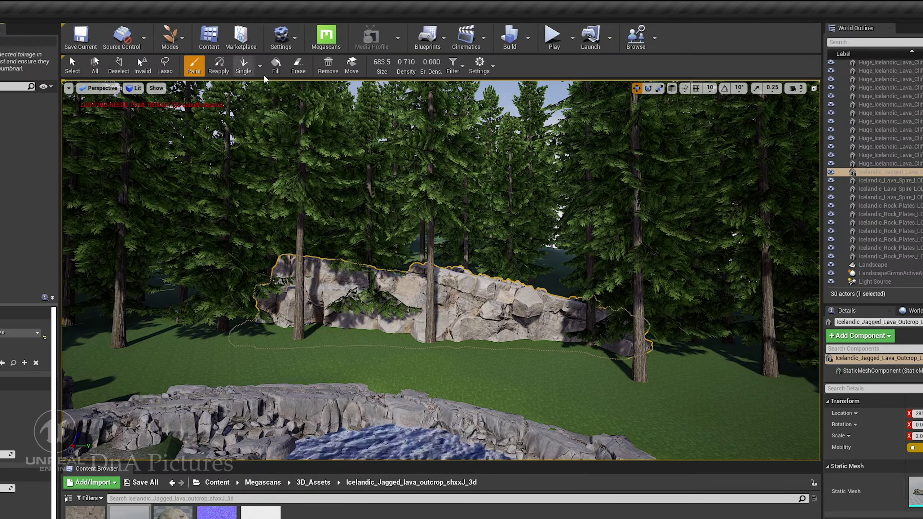
Step: Fly into the pines and move between Single foliage, Select and Landscape modes
right_click_drag(463, 256, 463, 256)
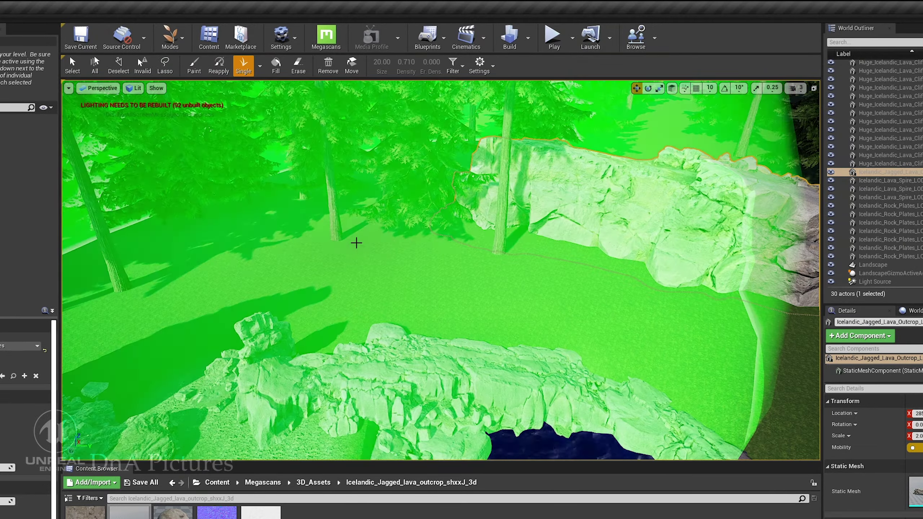
left_click(244, 67)
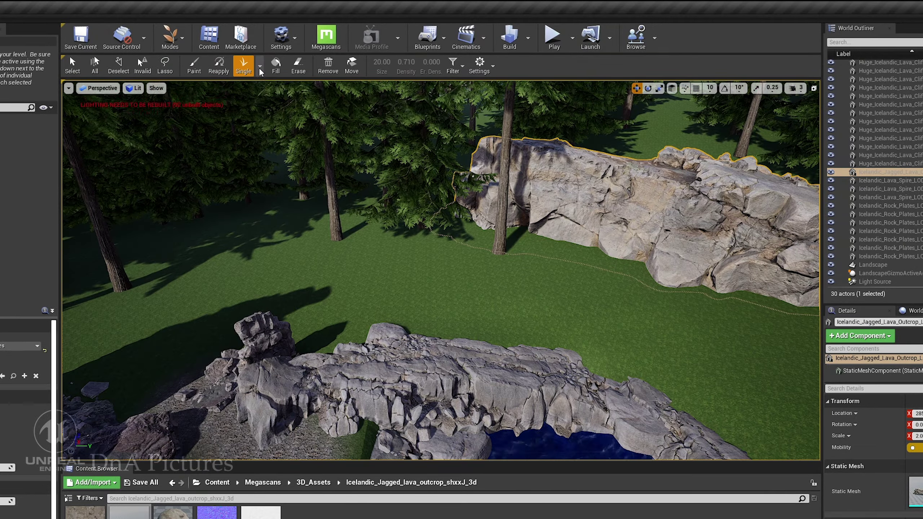
left_click(196, 66)
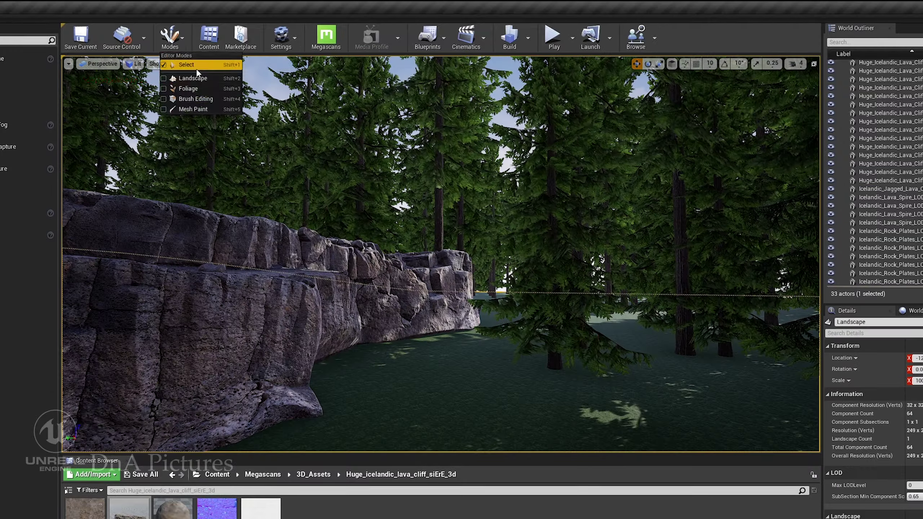
left_click(193, 74)
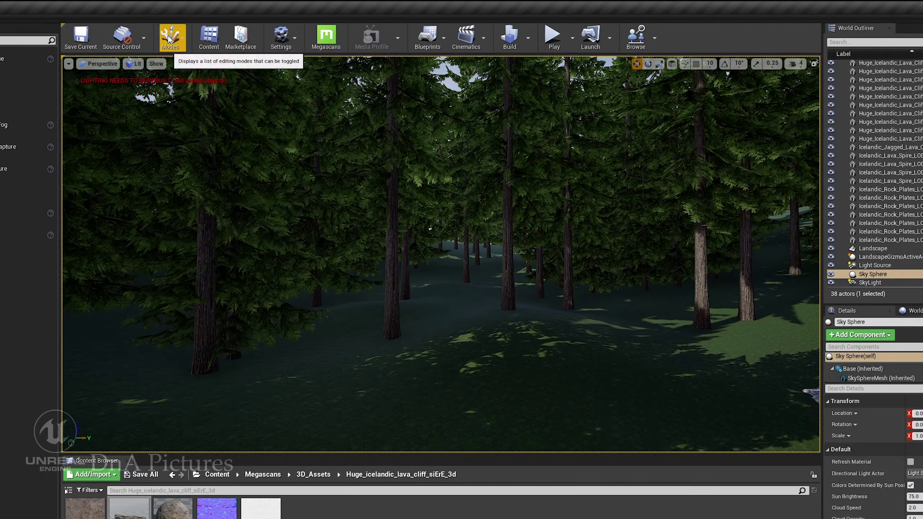
Step: Enter Landscape mode from the Modes menu to paint ground textures
left_click(169, 39)
left_click(174, 73)
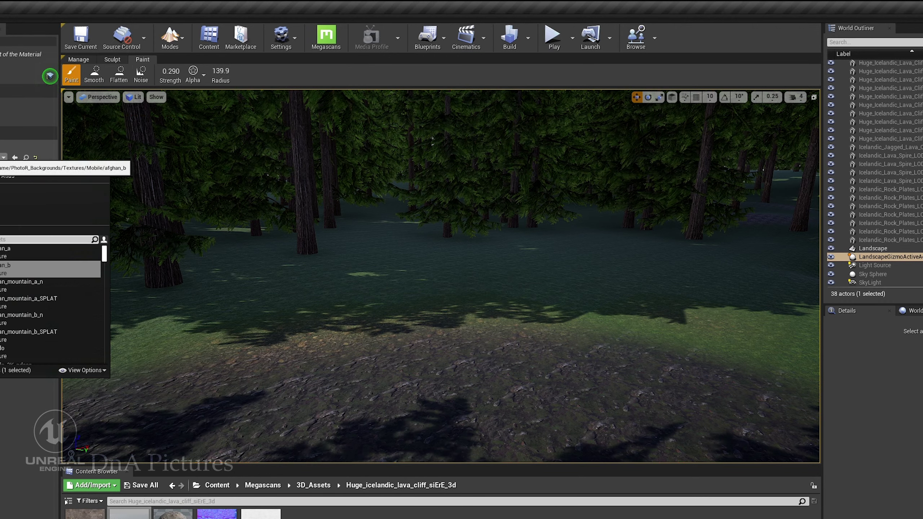
Step: Paint three ground layers — leaf litter, grass and gravel — around the rocks and lake
left_click(26, 158)
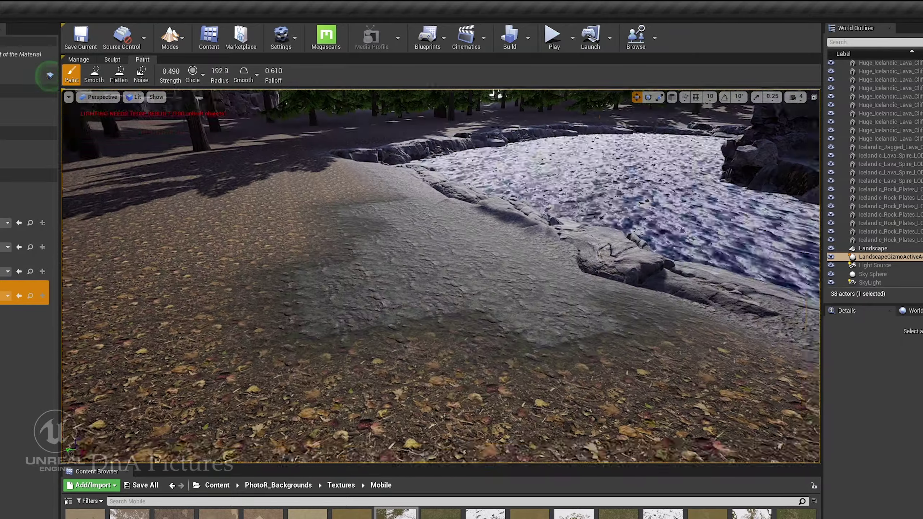
left_click(26, 220)
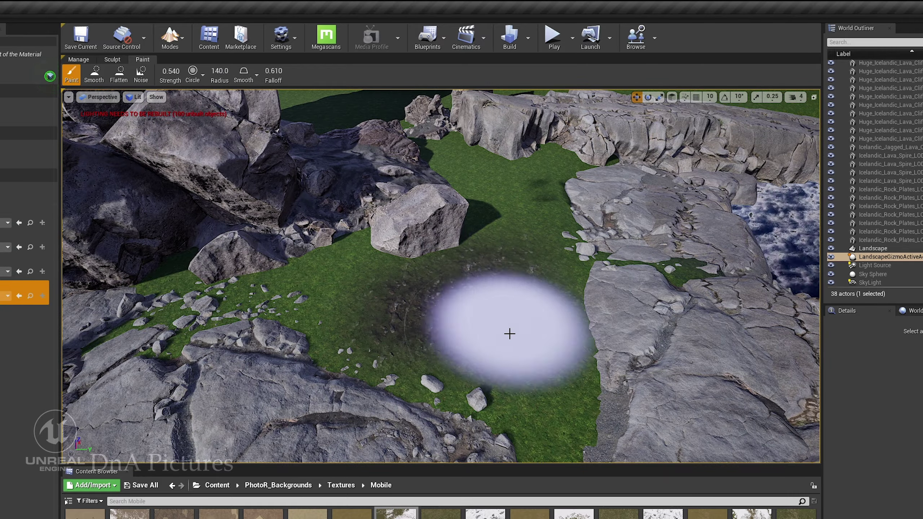
left_click(26, 247)
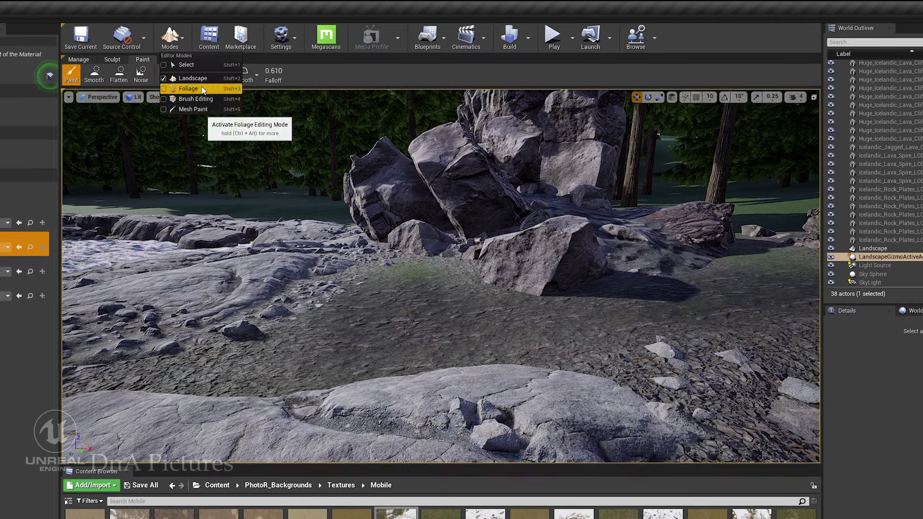
Step: Paint FoliagePackV1 Field grass along the lake shore and cliff bases, then return to Landscape mode
left_click(202, 89)
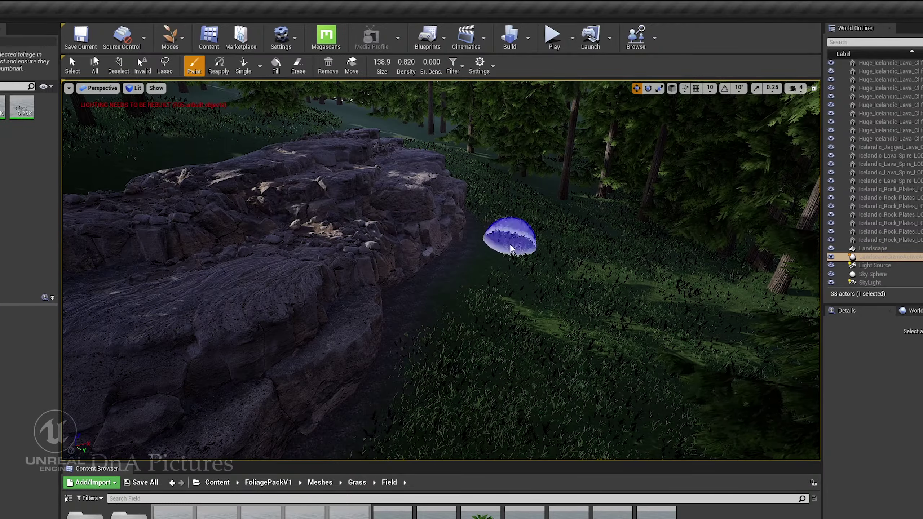
left_click(181, 37)
left_click(196, 78)
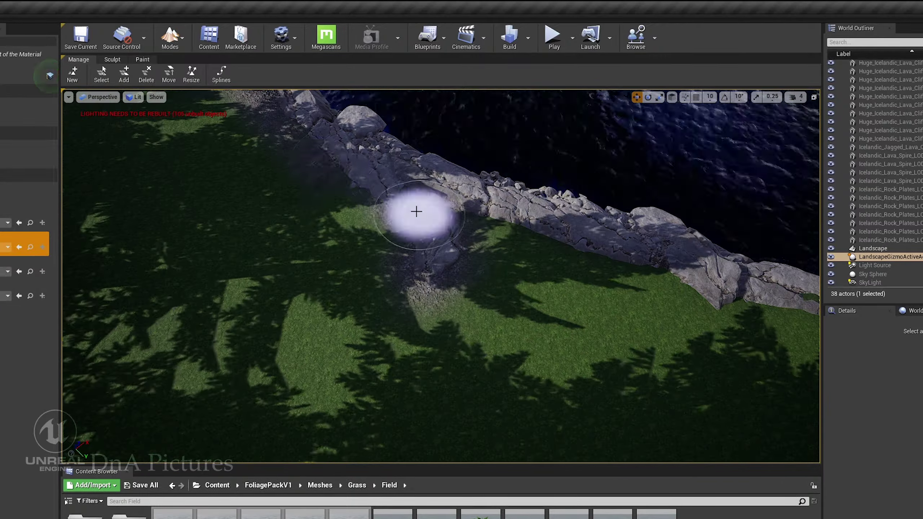
right_click_drag(416, 210, 436, 204)
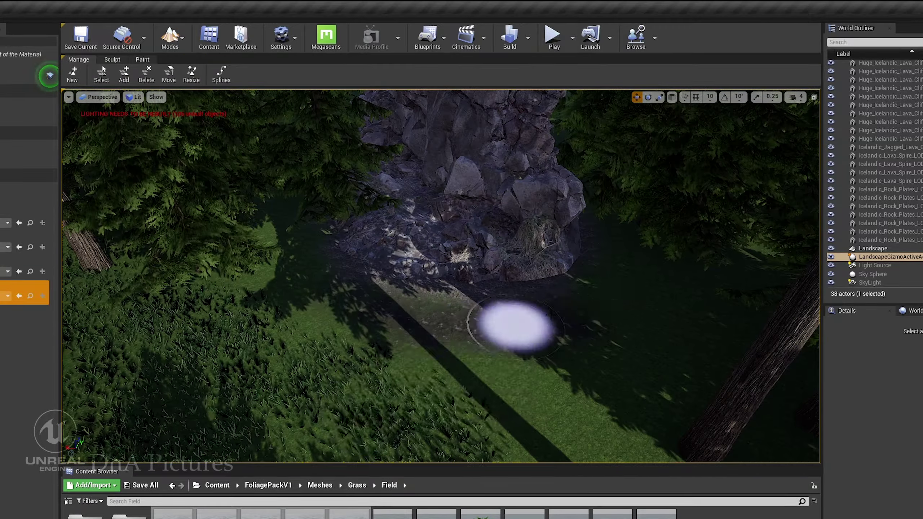
Step: Fly the view down to ground level among the trees by the shore
right_click_drag(549, 315, 612, 319)
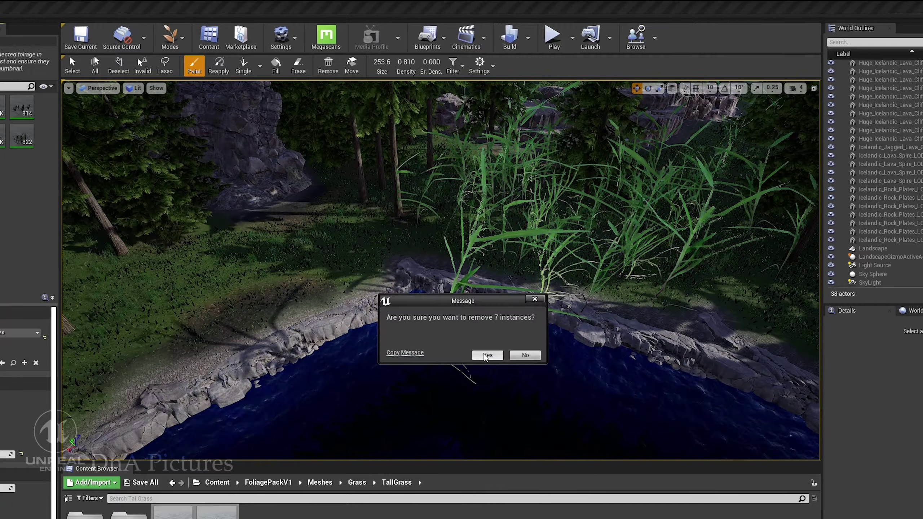
Step: Confirm removing the 7 tall grass foliage instances
left_click(487, 355)
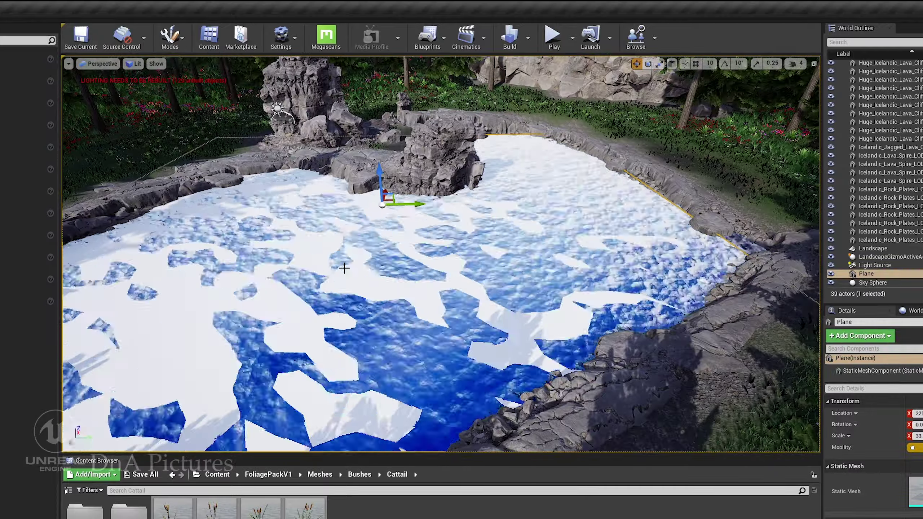
Step: Switch the editor back into Foliage painting mode
left_click(170, 36)
left_click(192, 101)
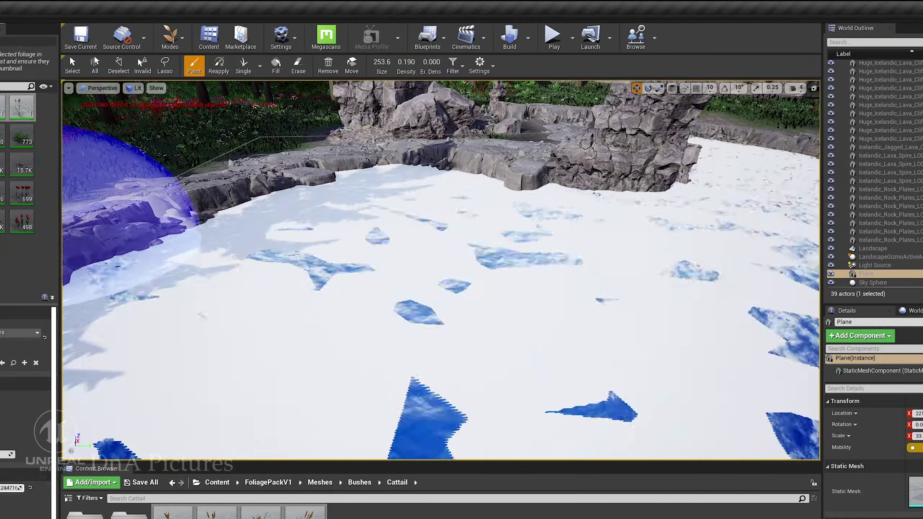